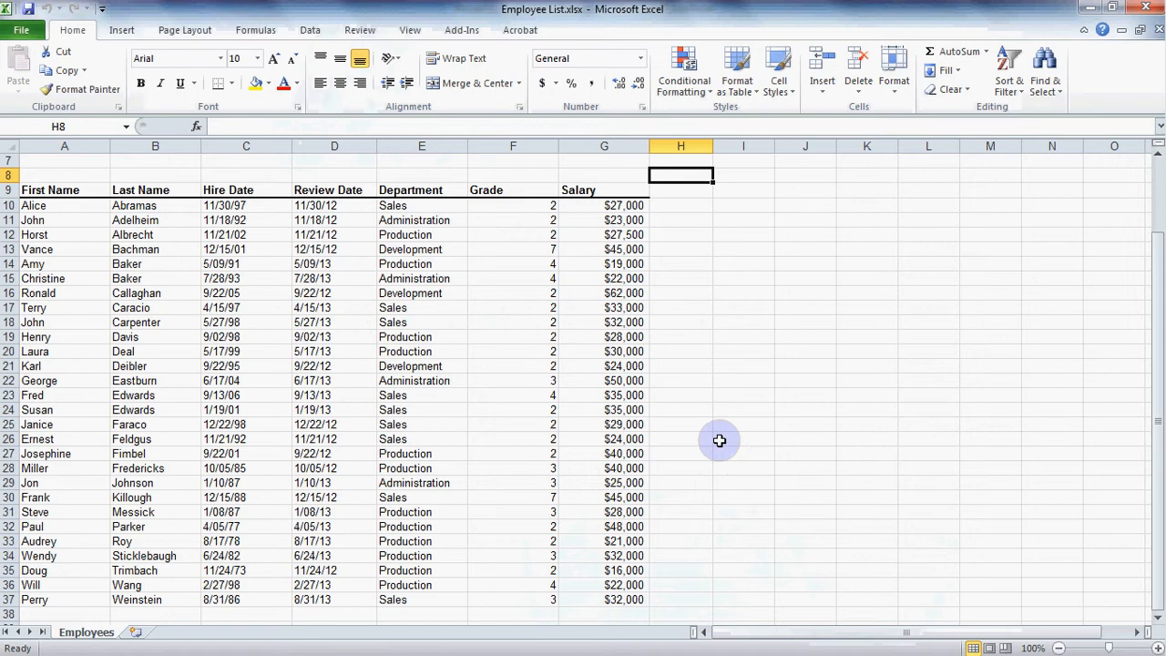
- Highlight the Salary cells G10:G37 that are greater than 30000 with Green Fill with Dark Green Text
click(635, 293)
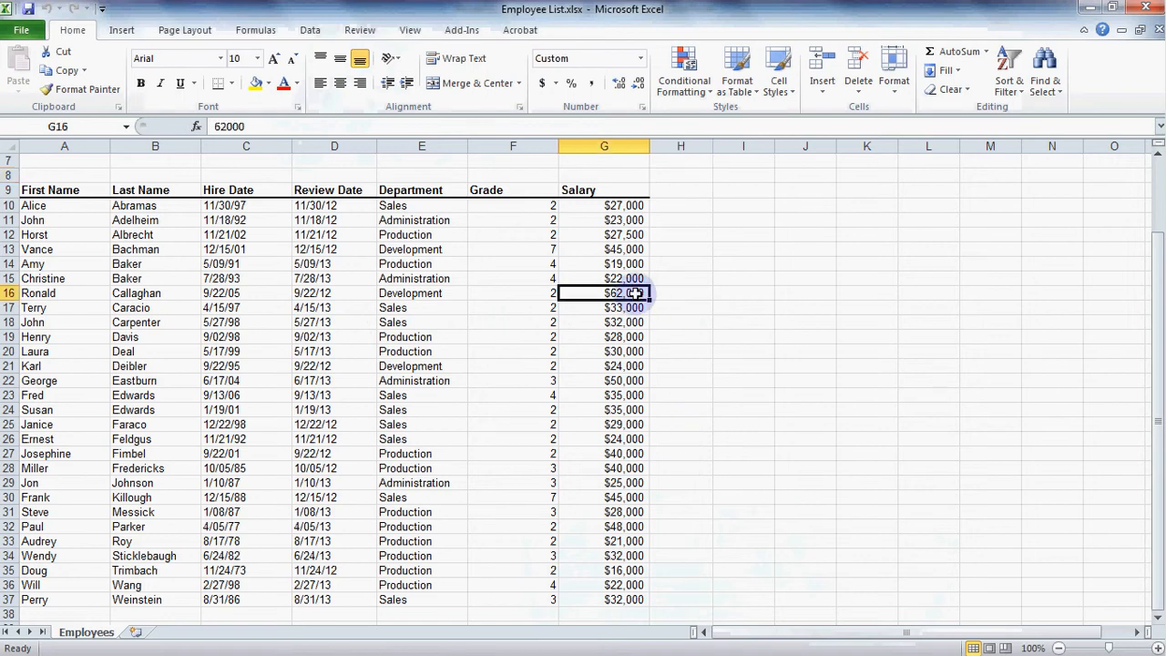
click(635, 323)
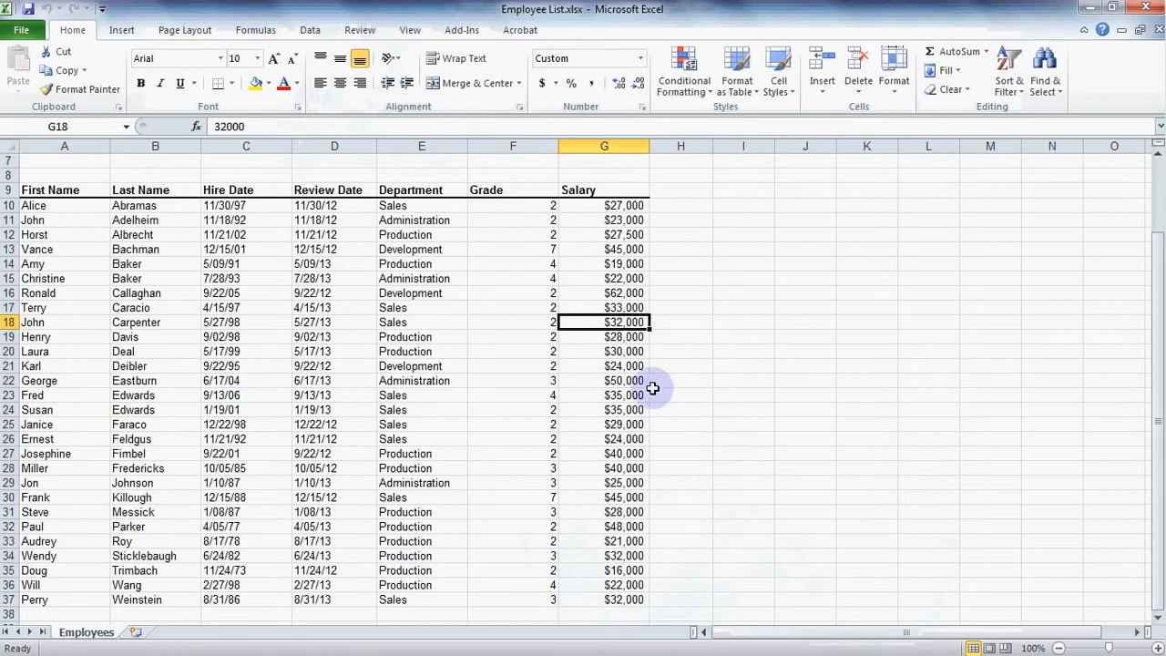
drag(614, 208, 607, 596)
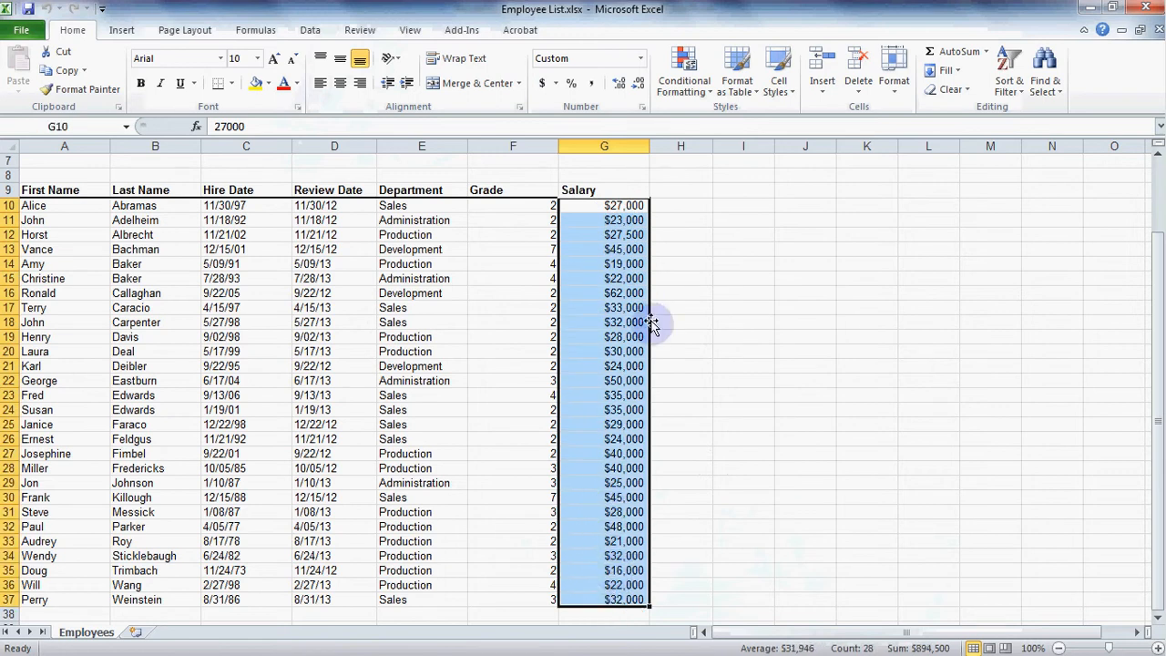
click(694, 80)
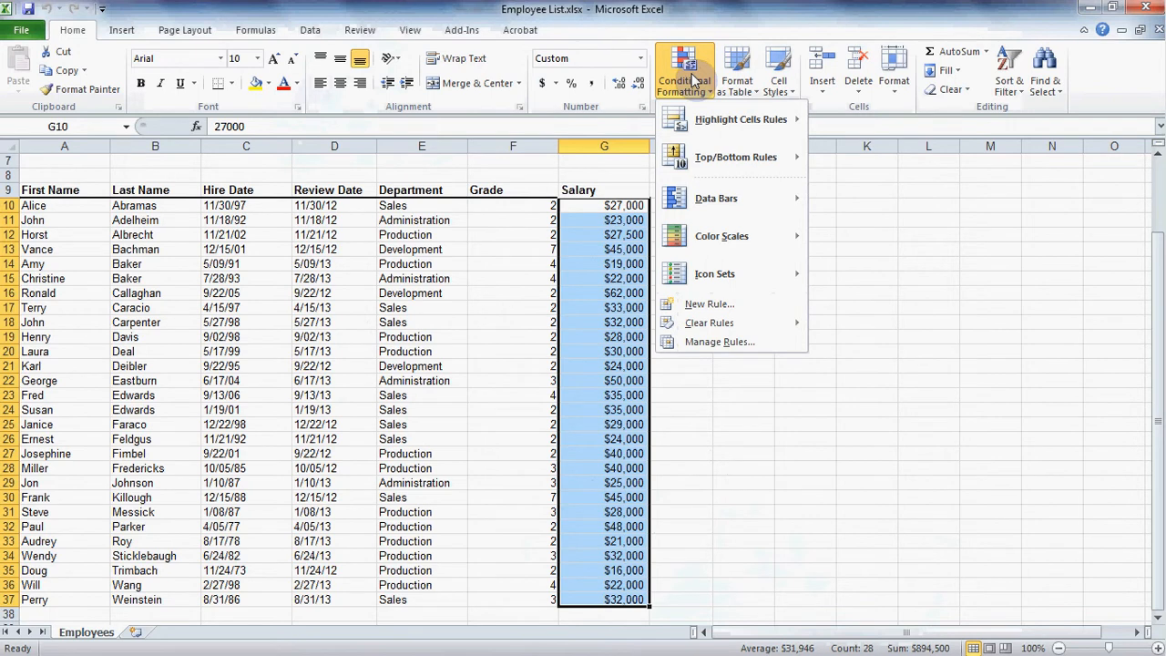
mouse_move(708, 119)
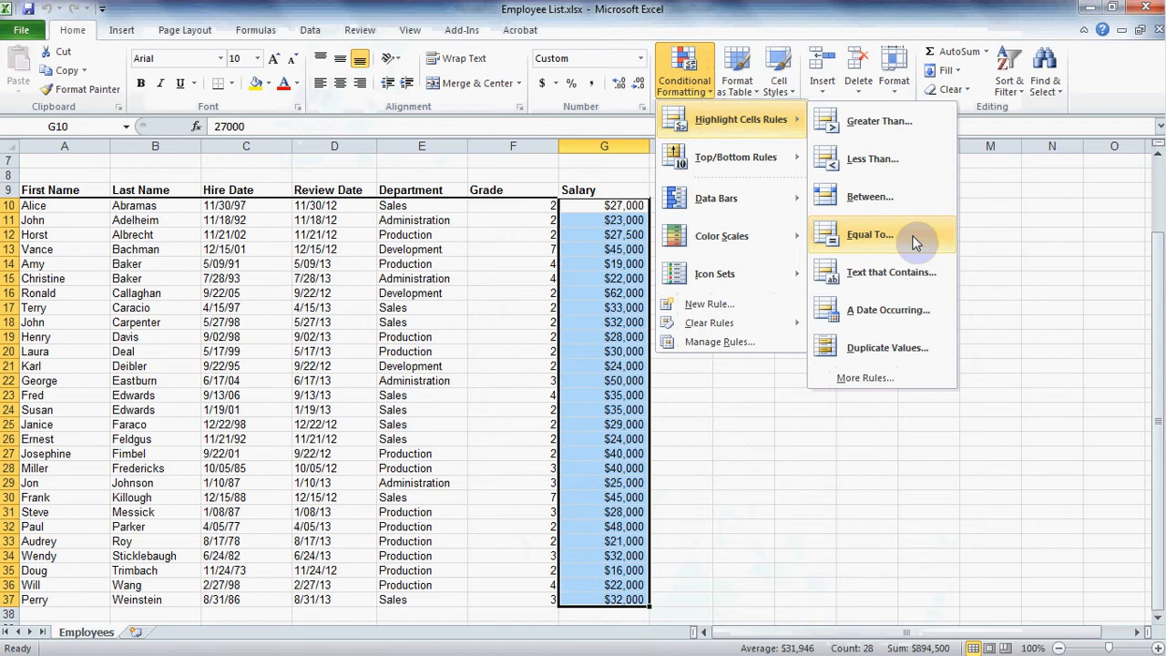
click(913, 124)
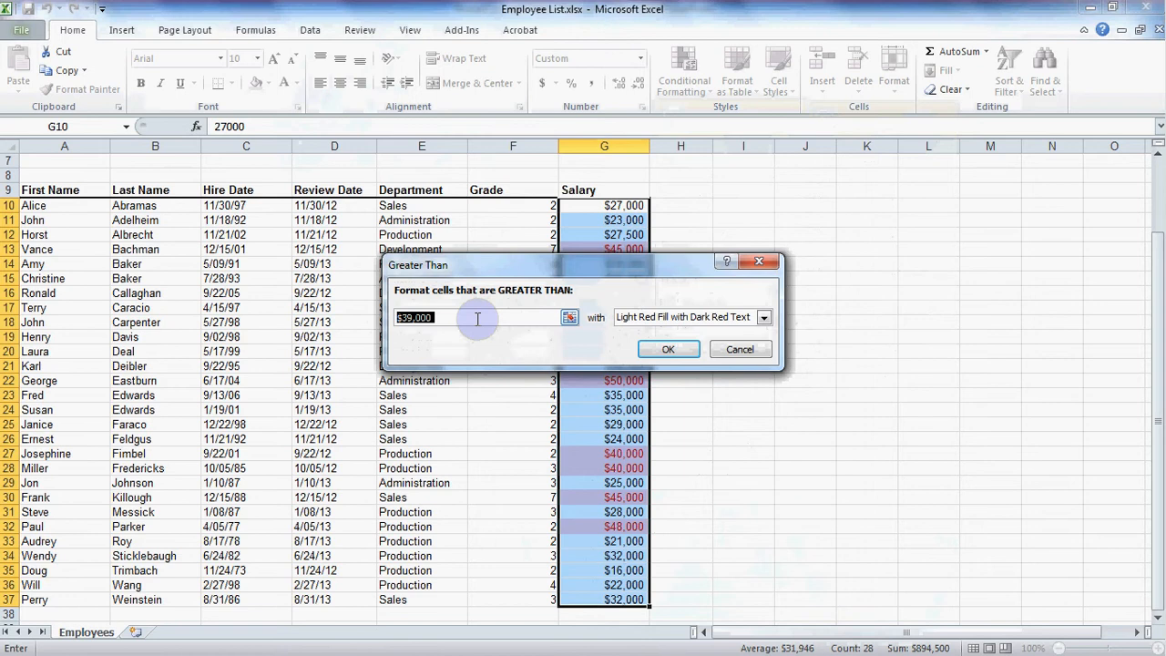
text(3)
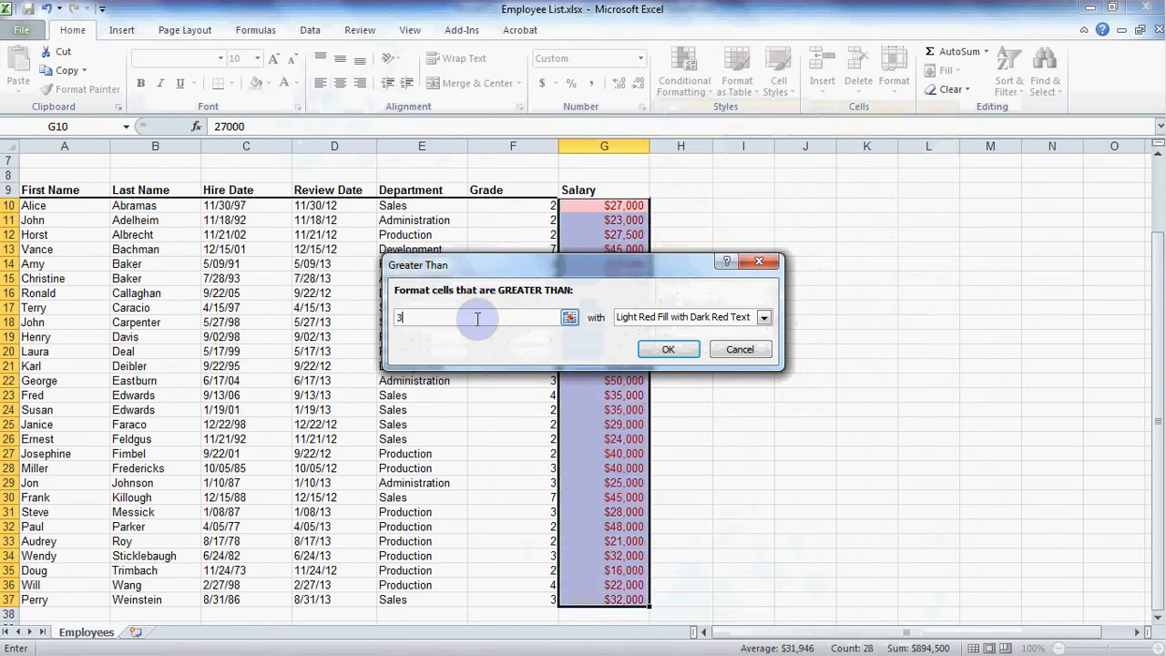
text(0000)
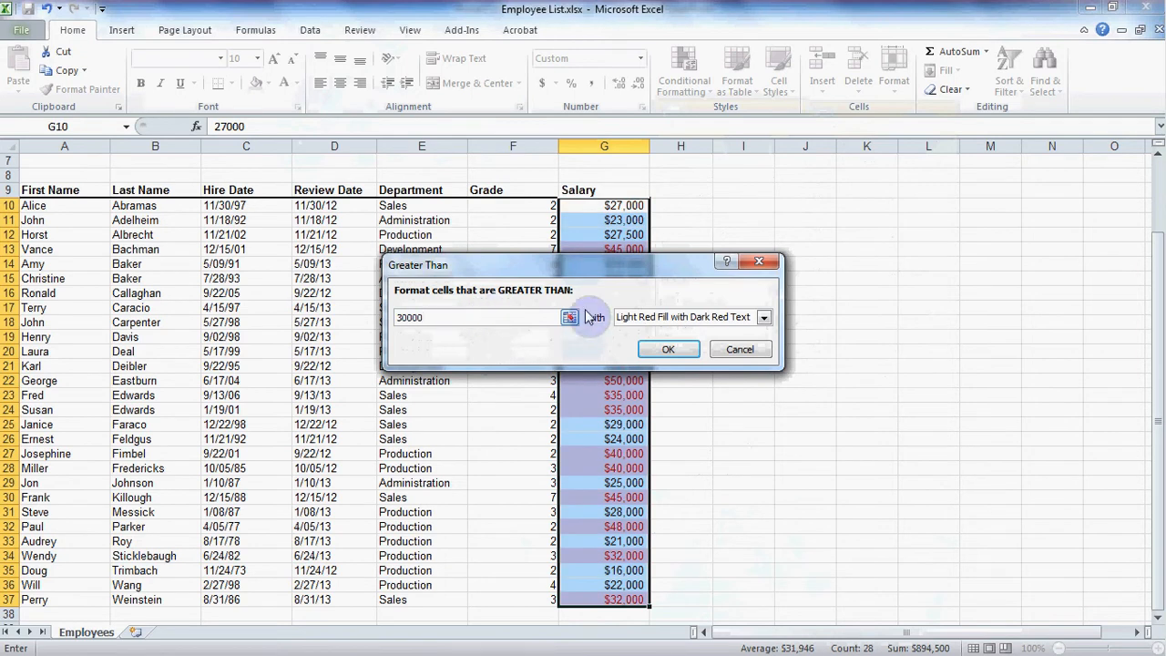
click(763, 318)
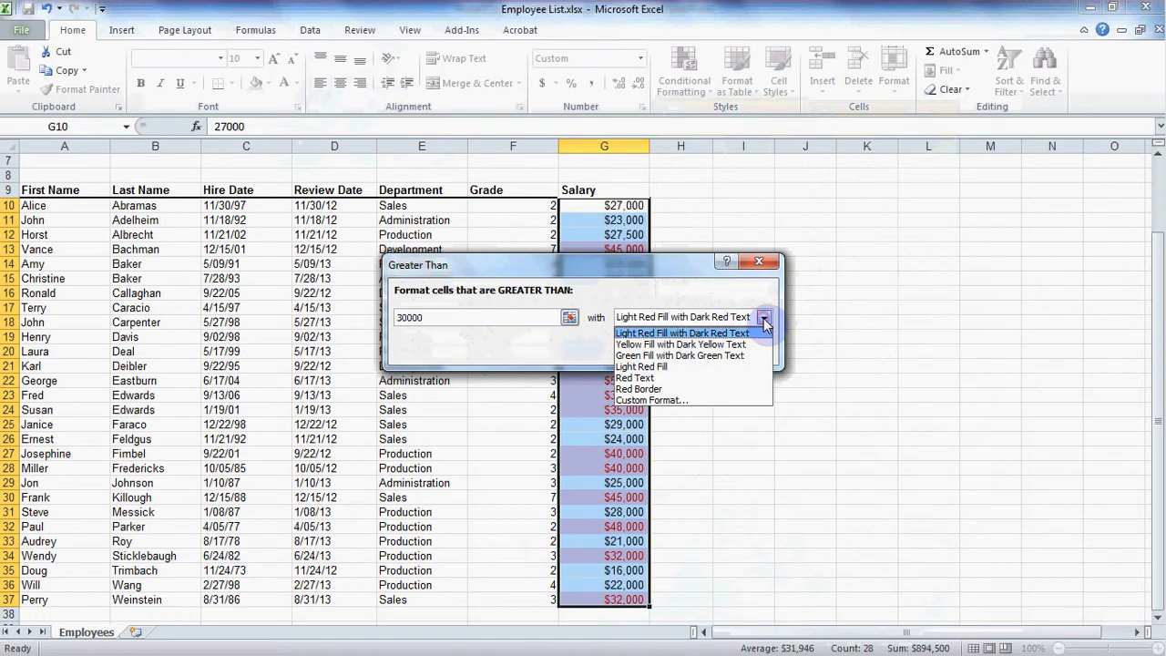
click(734, 359)
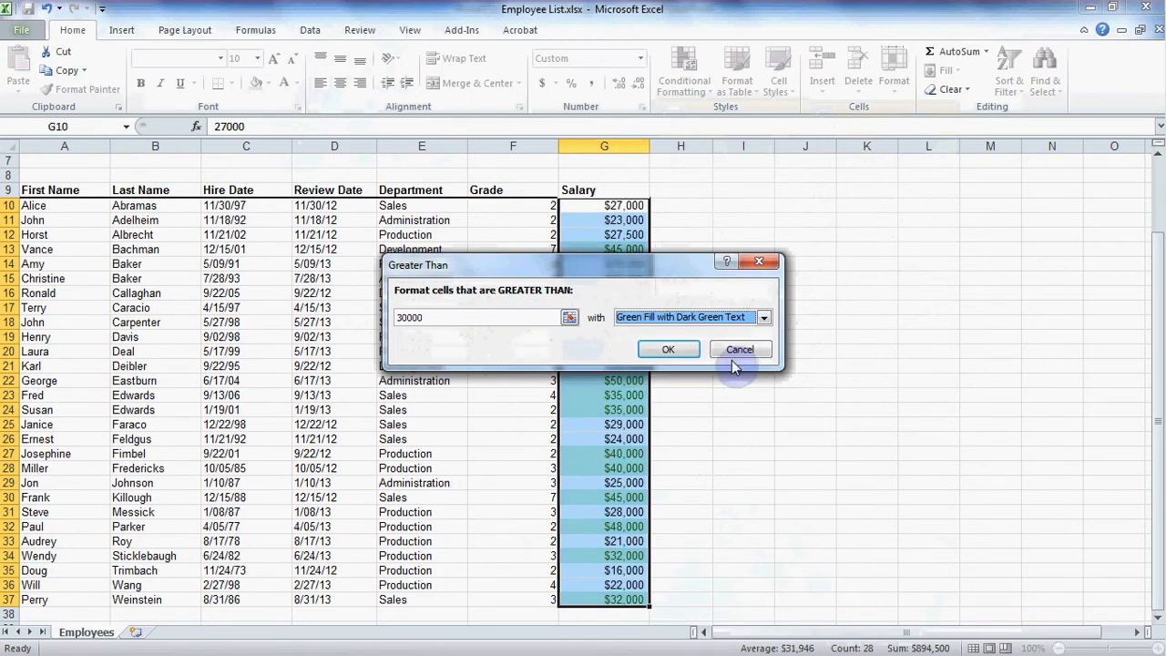
click(671, 351)
click(678, 279)
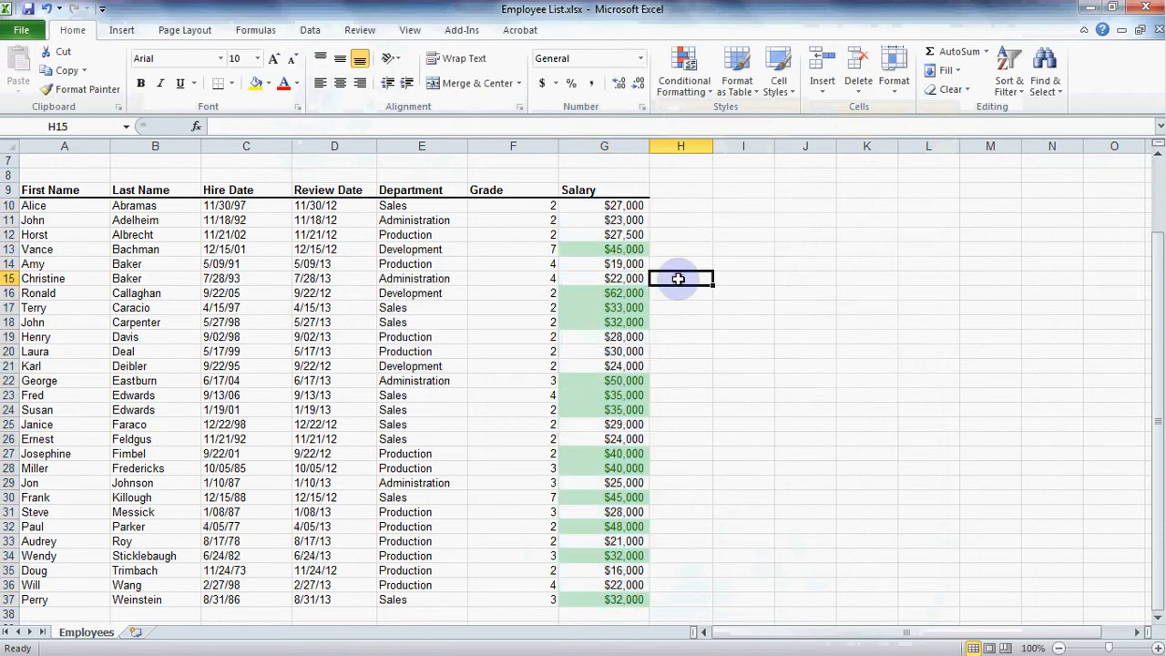
- Check some highlighted salaries and change the first employee's salary in G10 to 32000
click(604, 250)
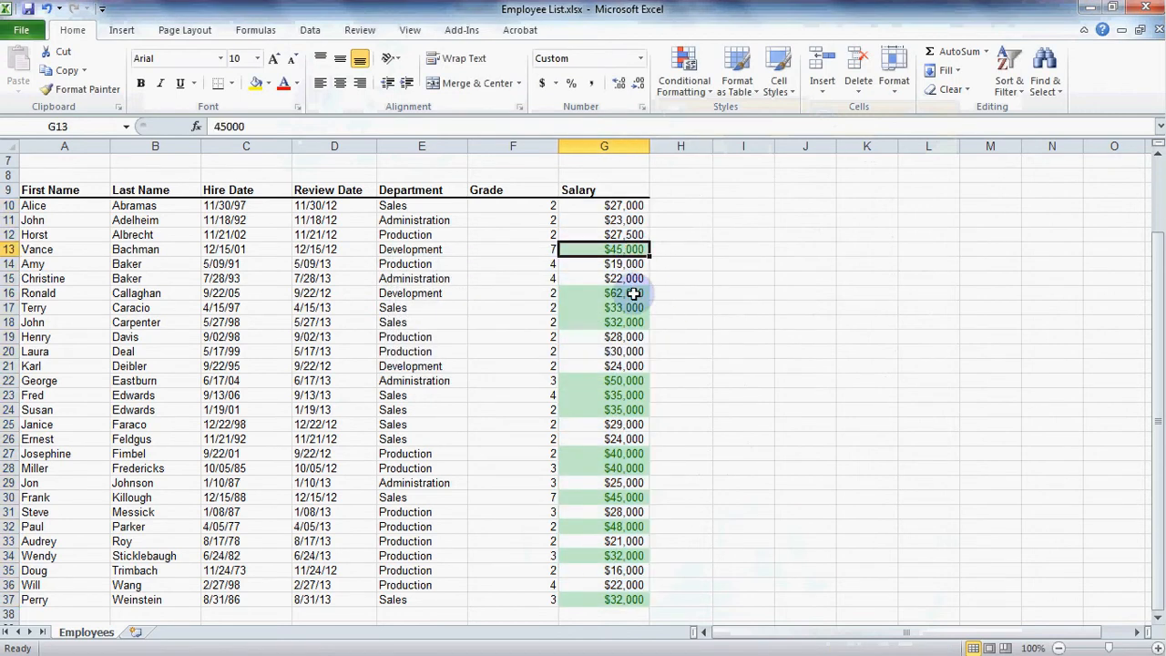
click(633, 293)
click(633, 308)
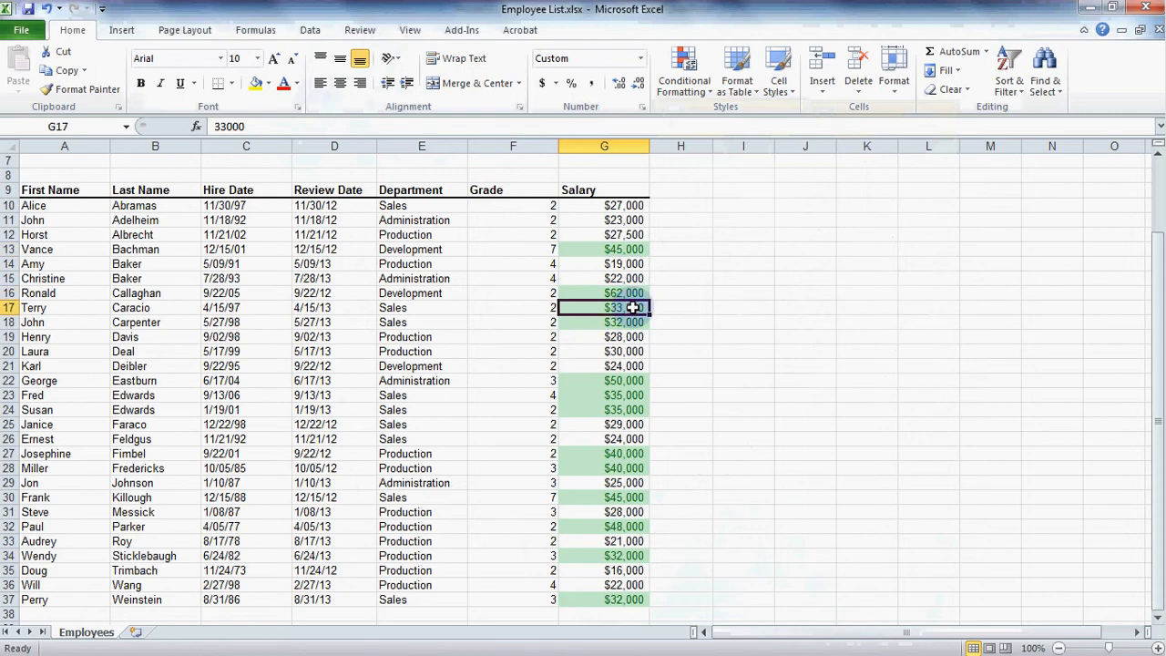
click(627, 206)
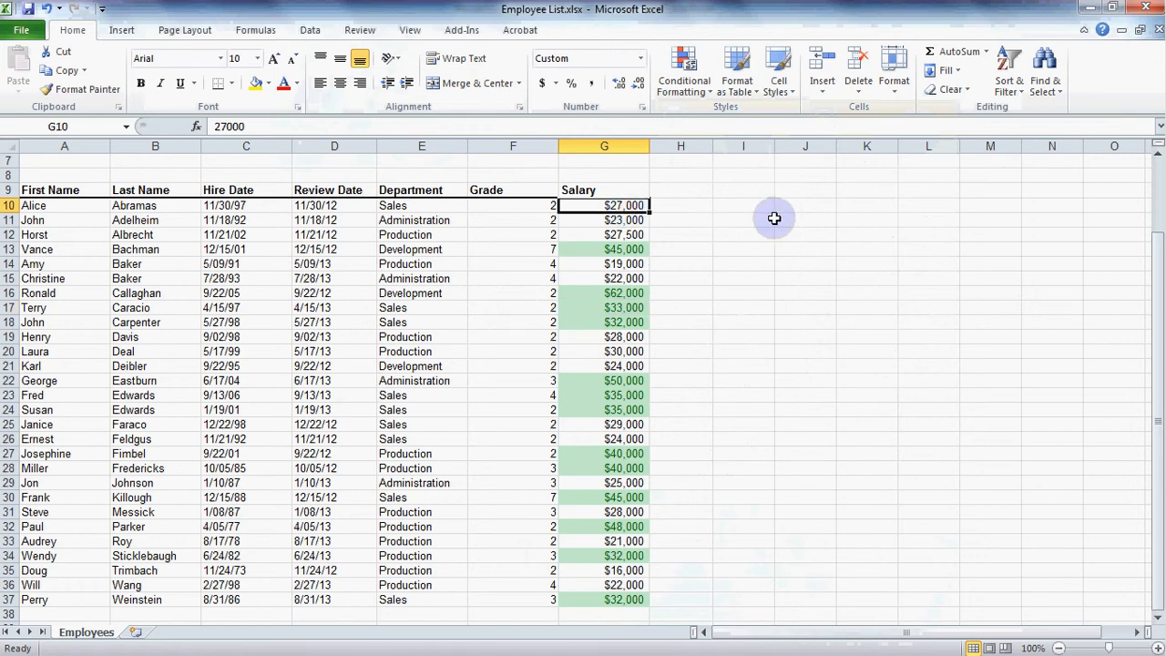
text(32000)
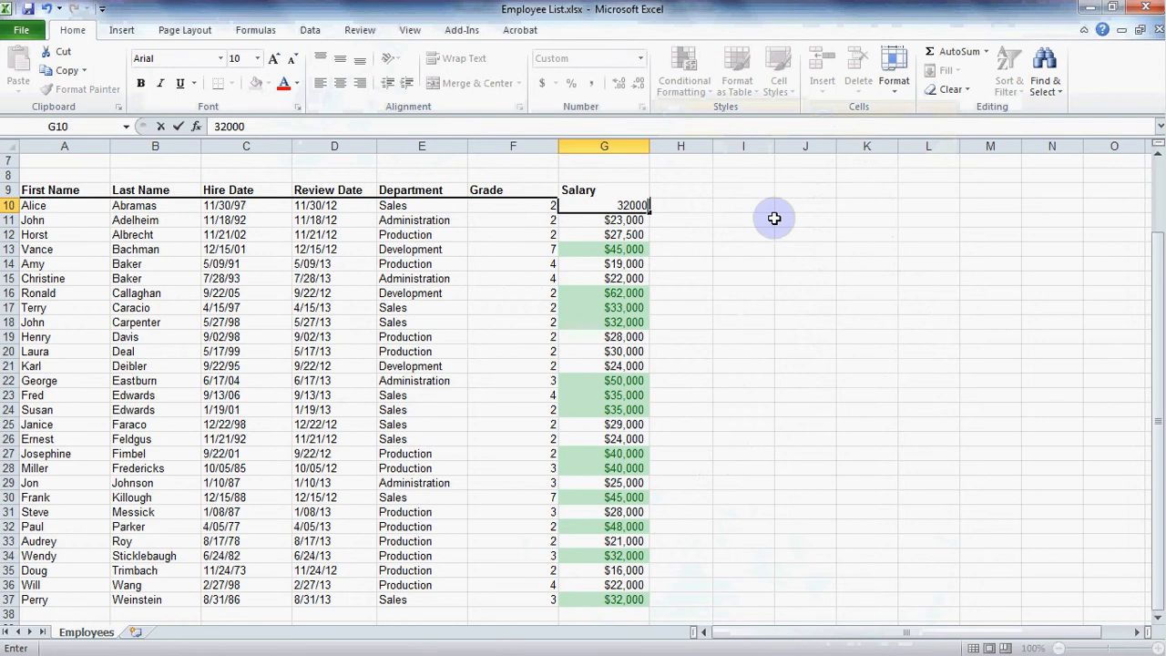
key(Return)
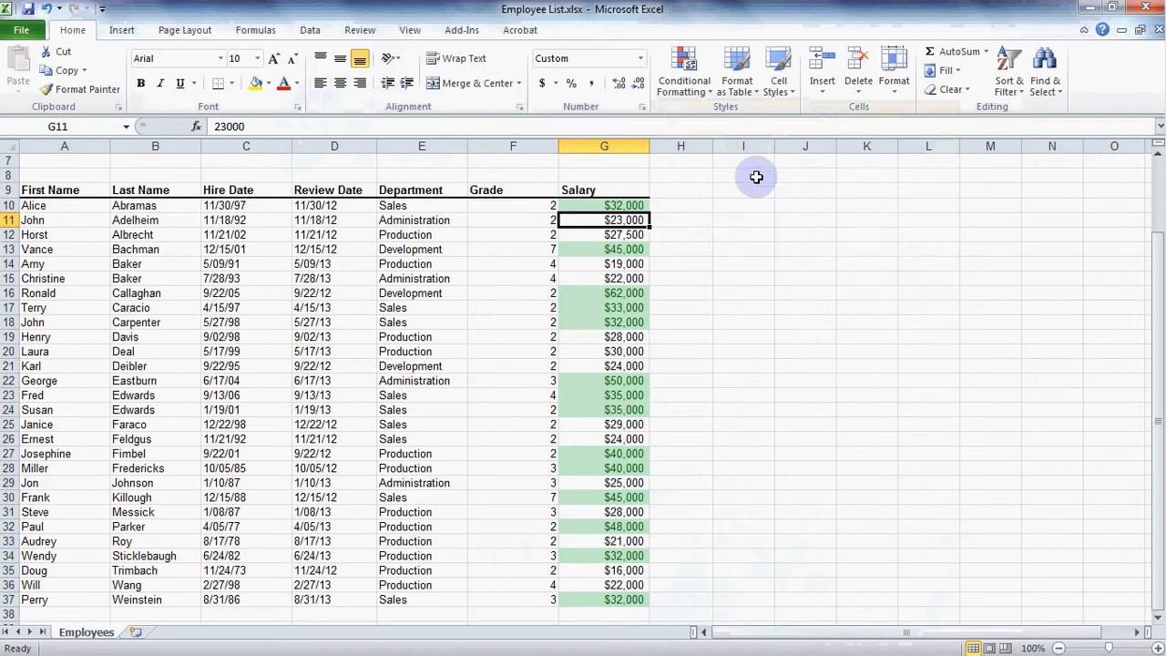
- Clear the conditional formatting rules from the entire sheet
click(695, 64)
mouse_move(721, 330)
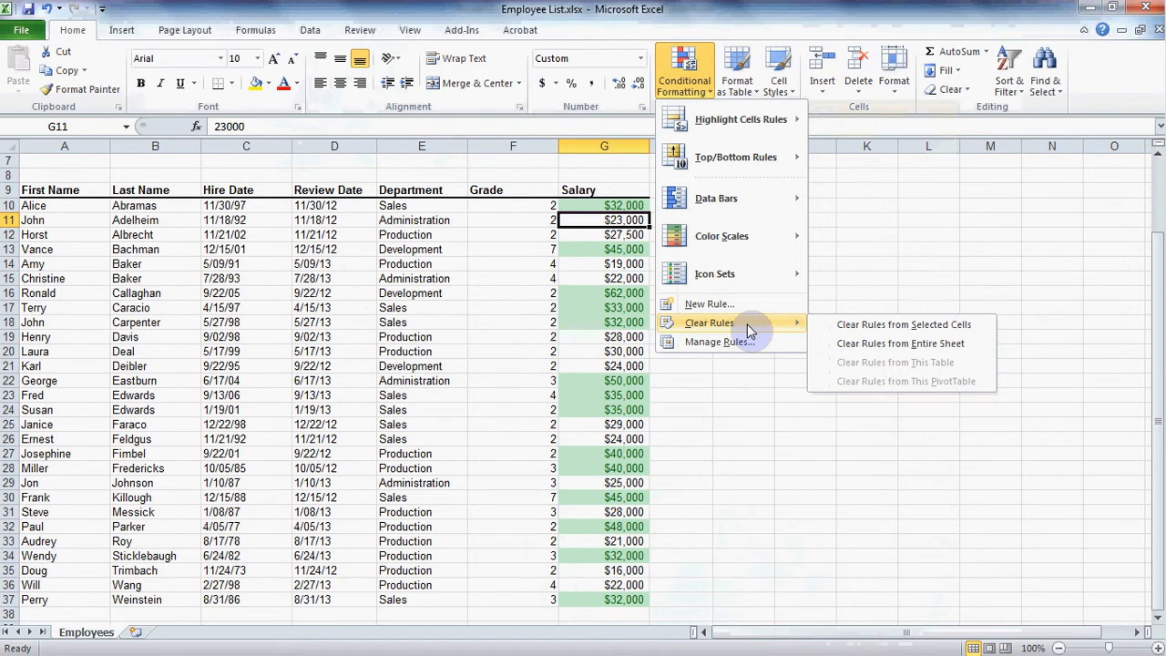
click(960, 341)
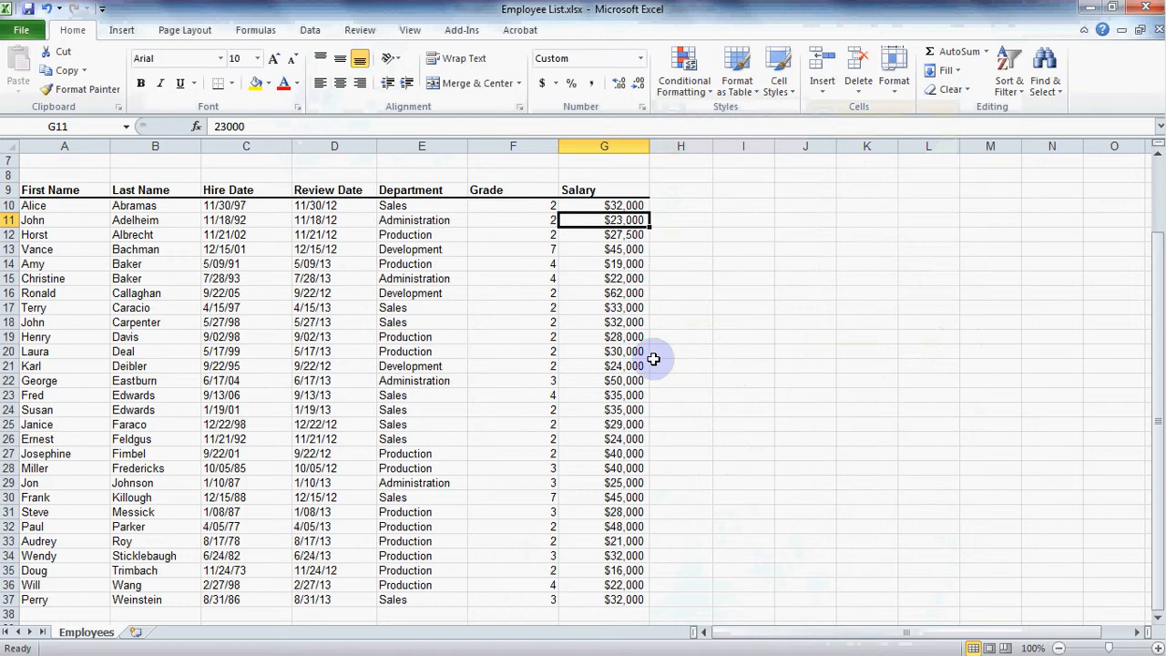
- Apply the directional icon set with three green, yellow and red arrows to the Salary cells G10:G37
drag(604, 205, 616, 599)
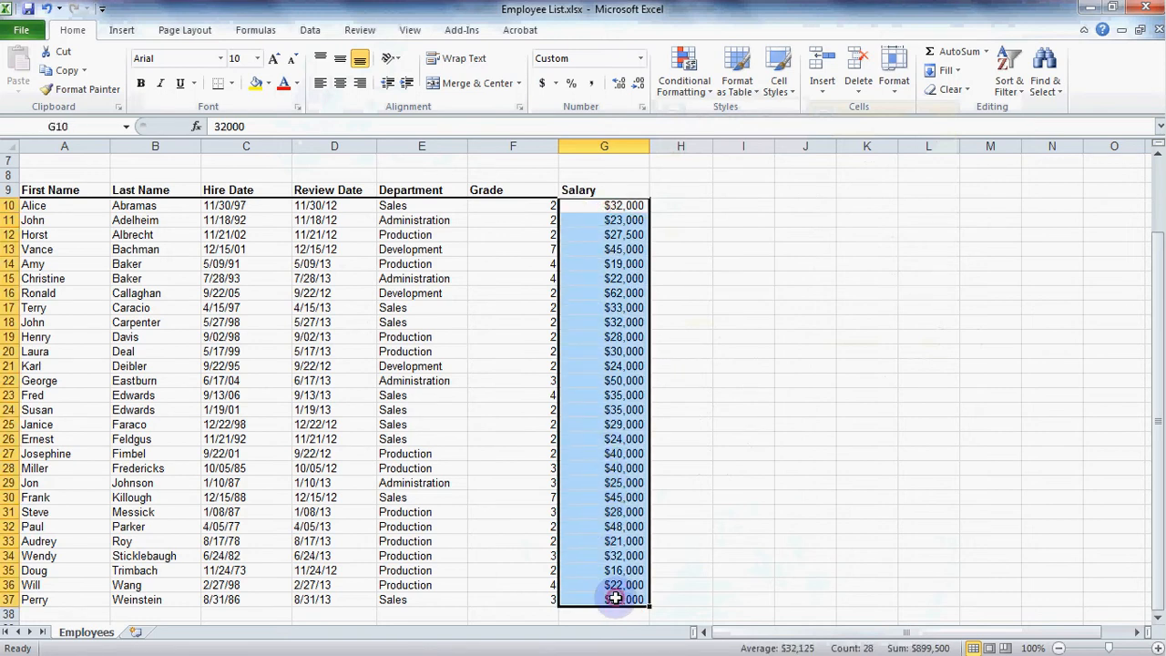
click(697, 85)
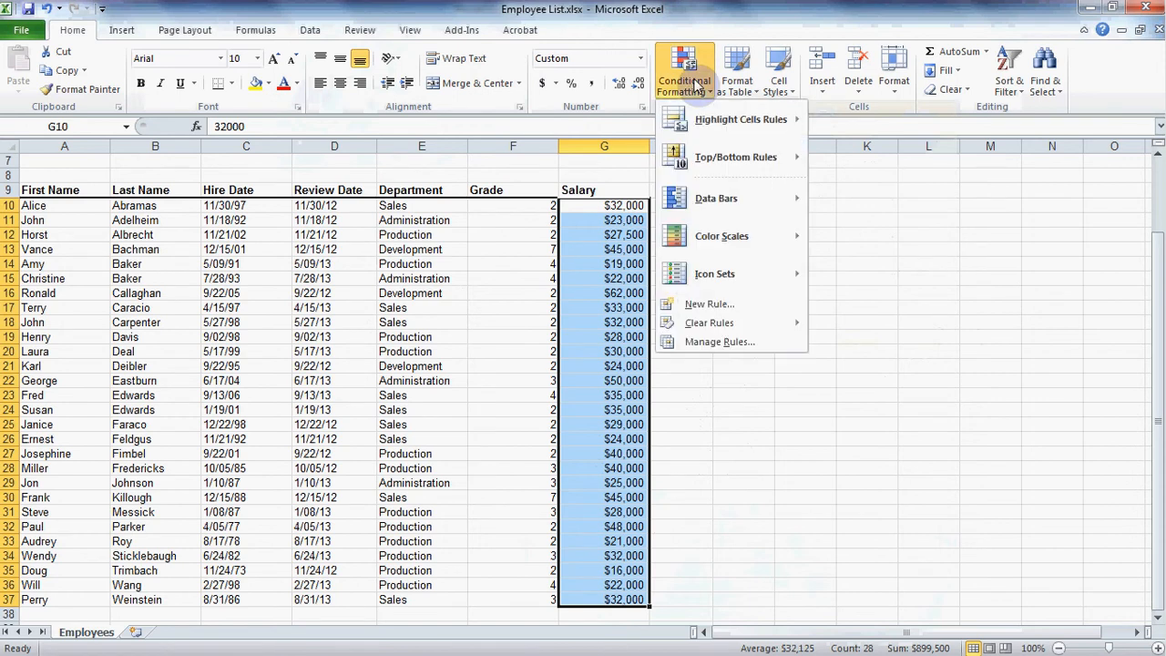
mouse_move(713, 162)
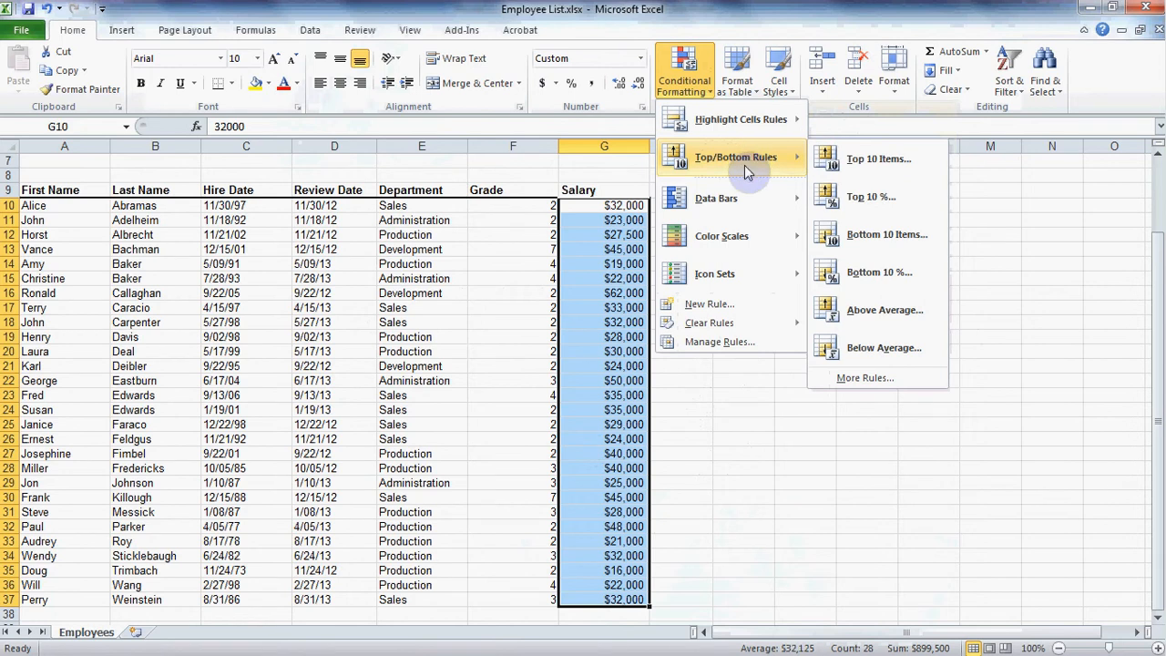
mouse_move(744, 194)
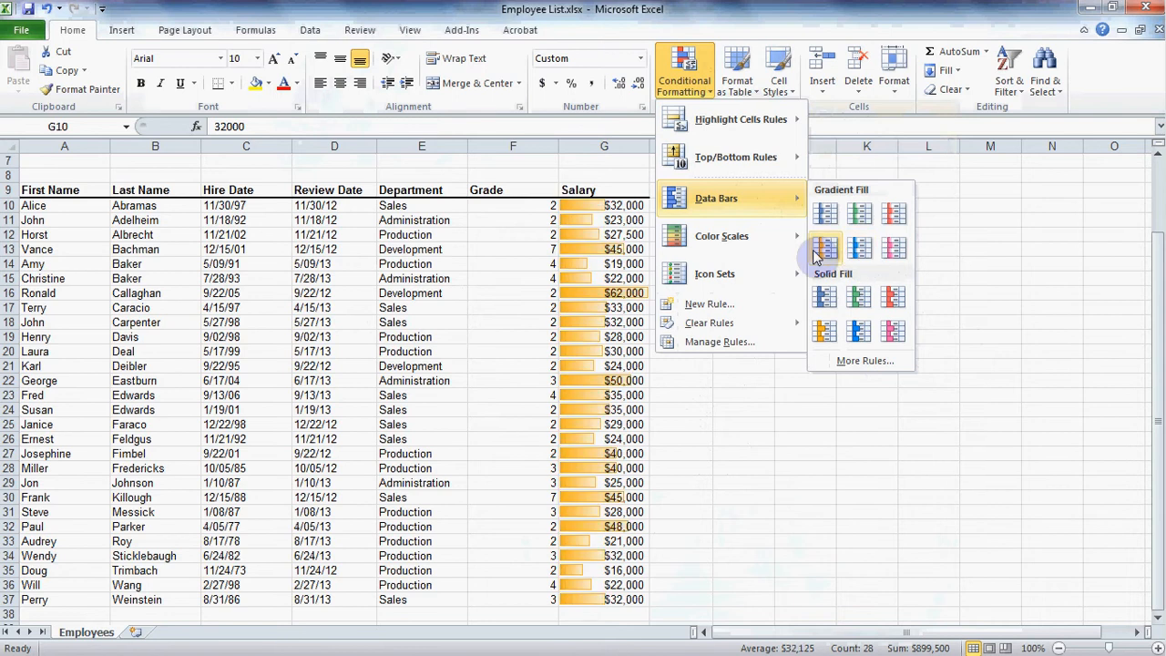
mouse_move(764, 242)
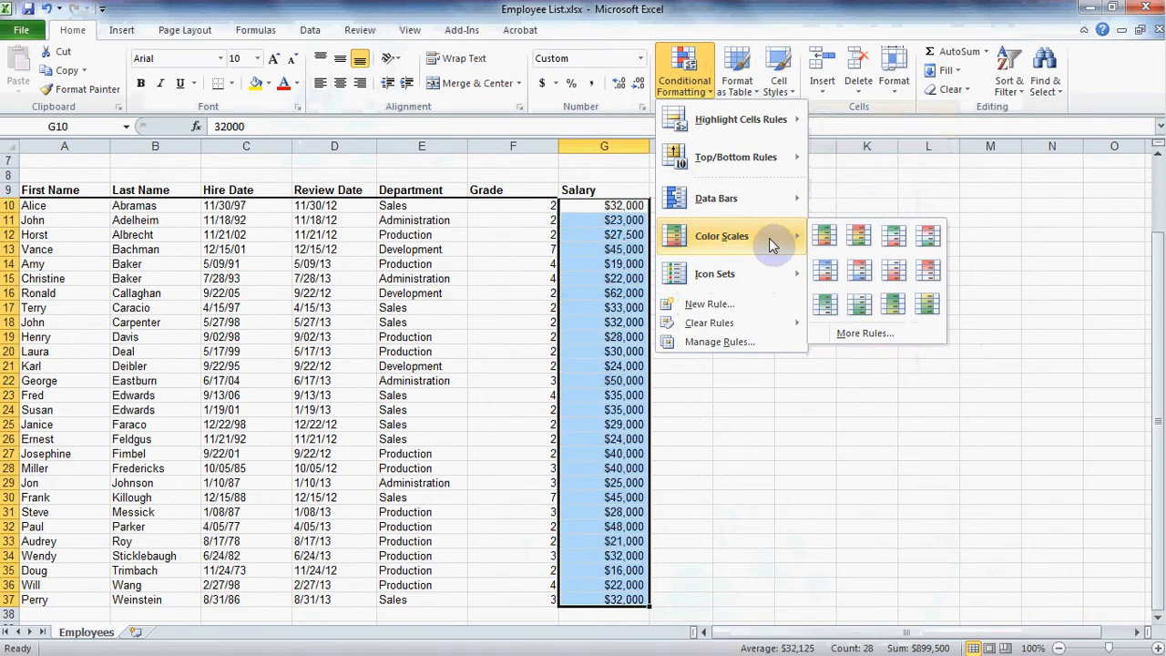
mouse_move(753, 278)
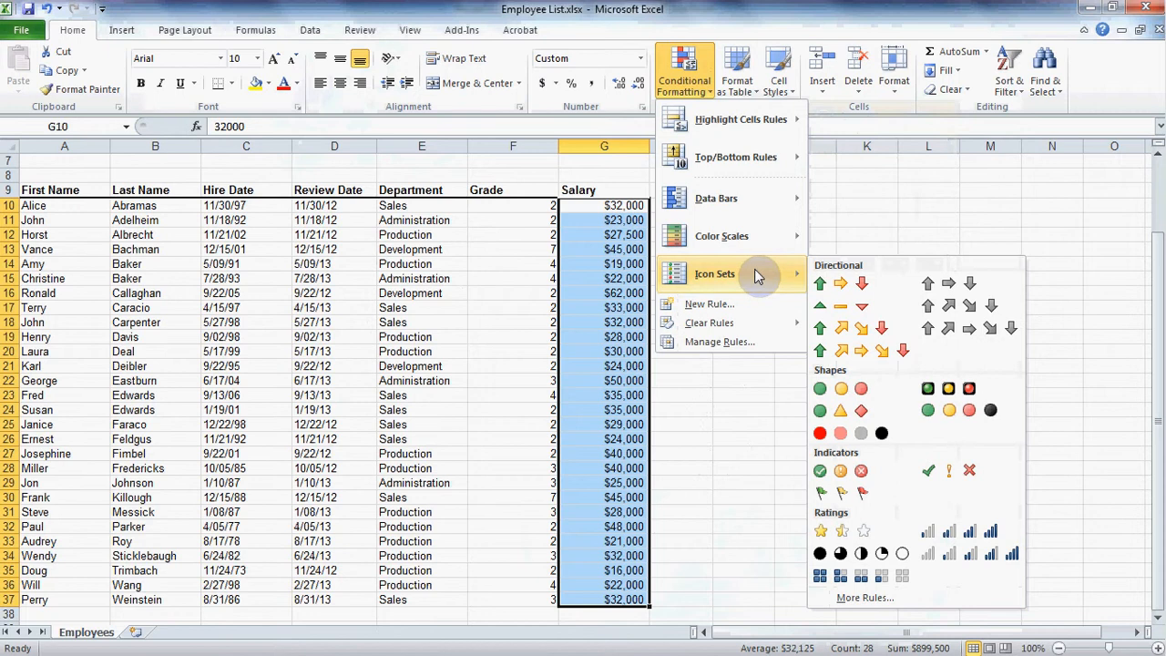
click(882, 290)
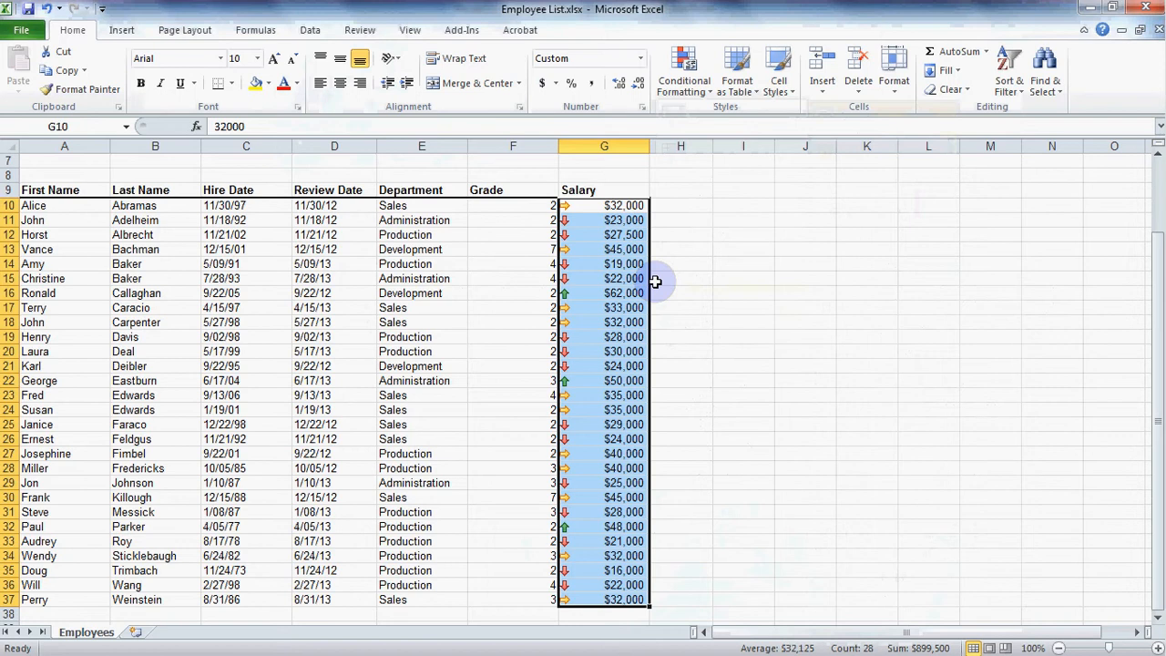
click(631, 294)
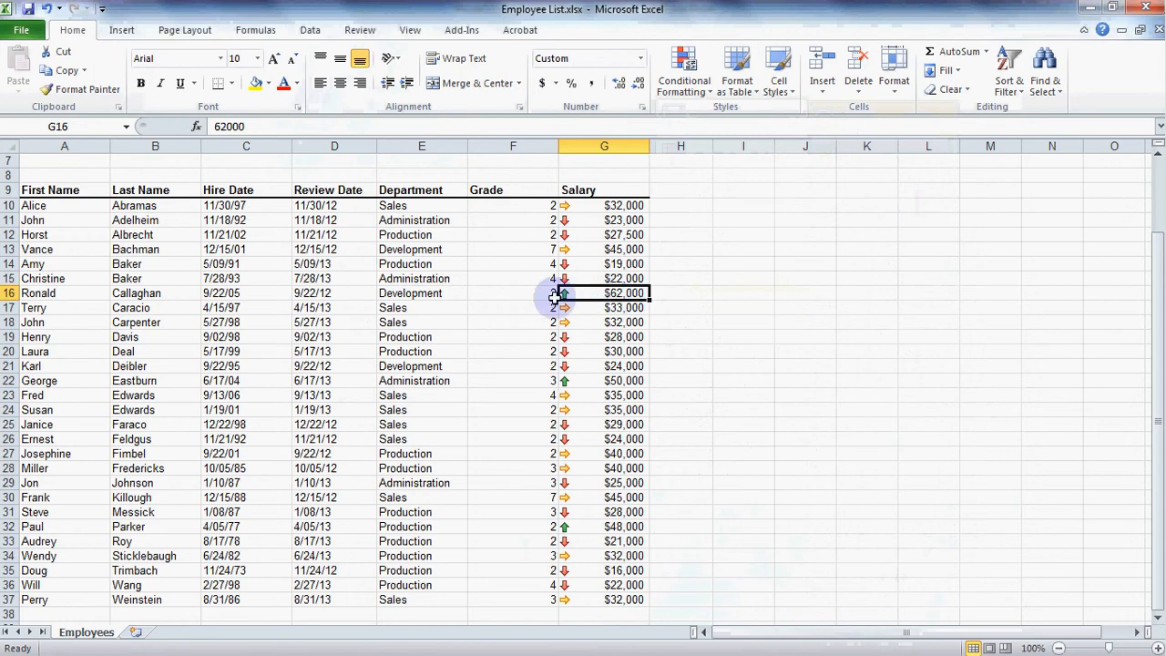
click(624, 265)
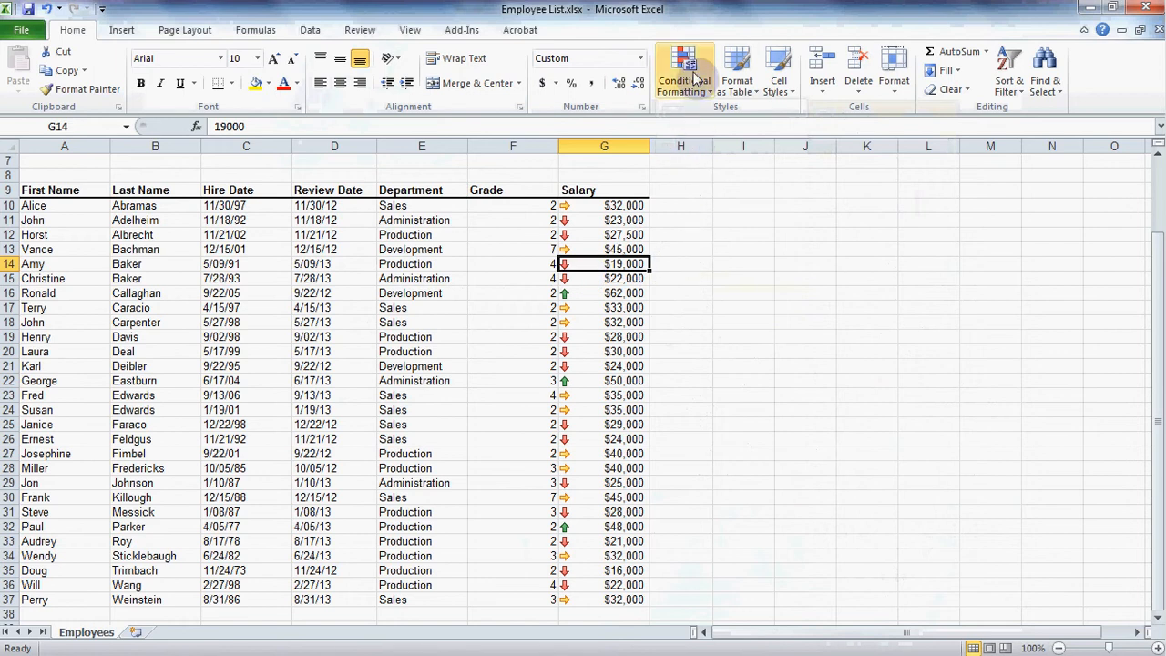
- Review the Icon Set rule's settings in the Conditional Formatting Rules Manager with rules shown for This Worksheet
click(693, 74)
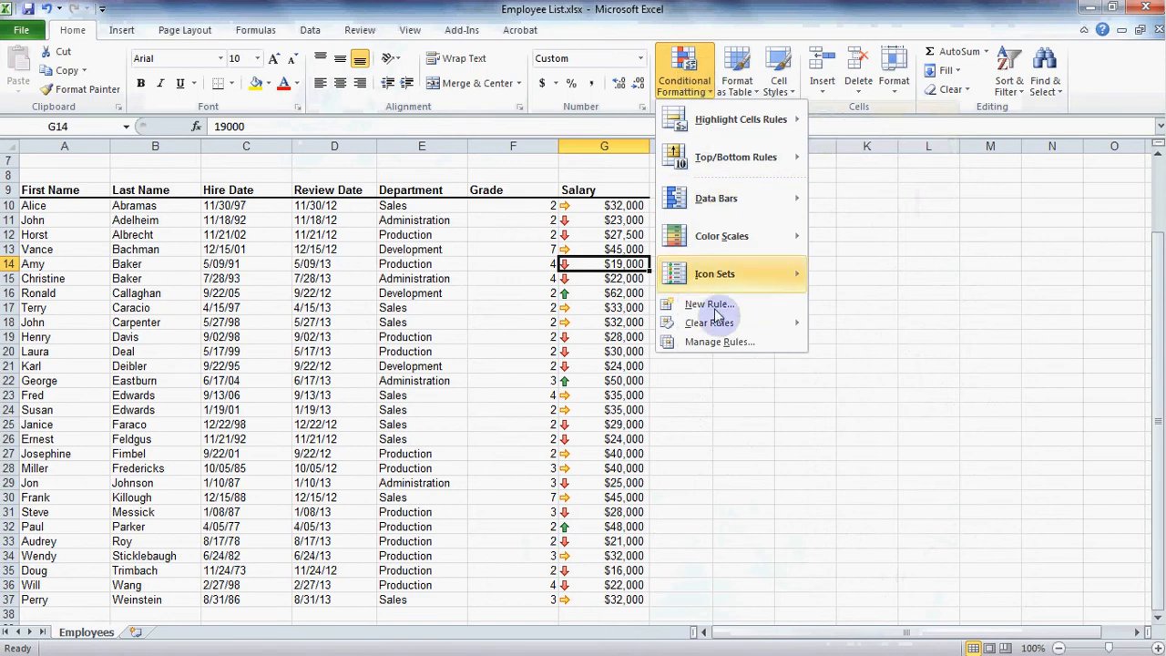
click(768, 347)
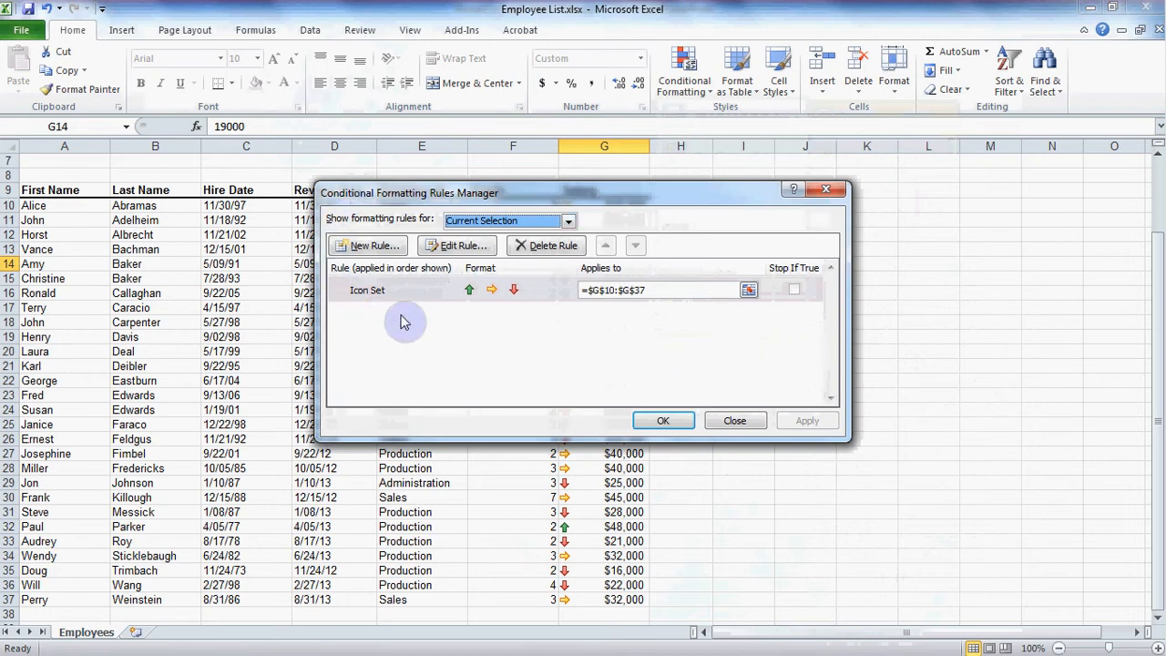
click(568, 221)
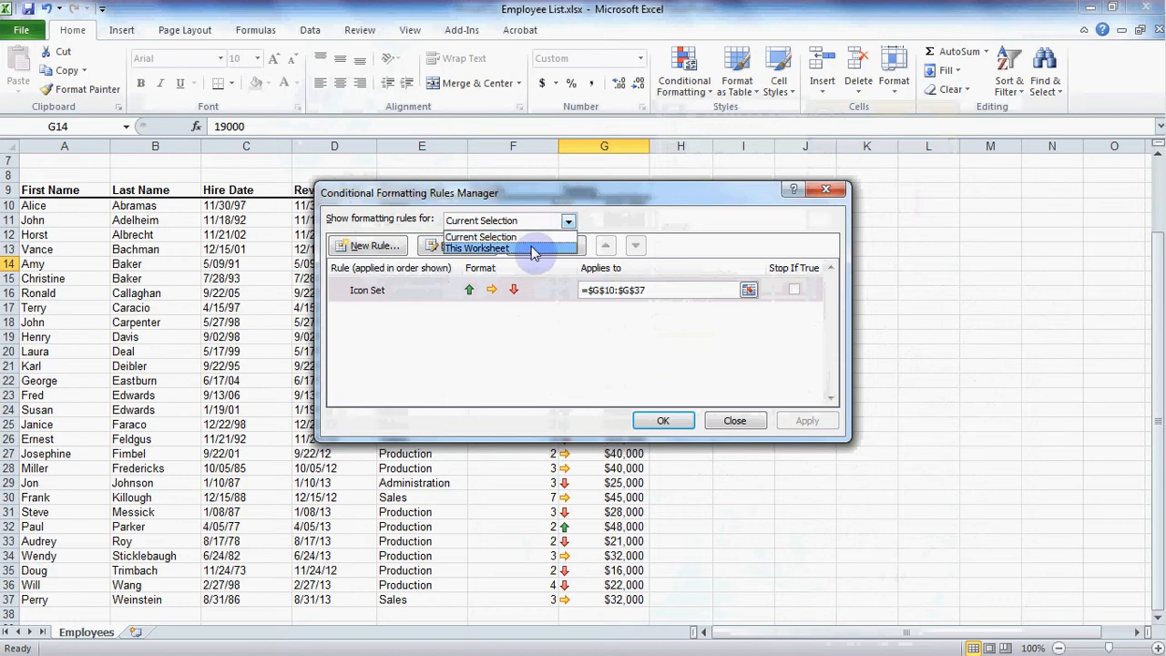
click(533, 249)
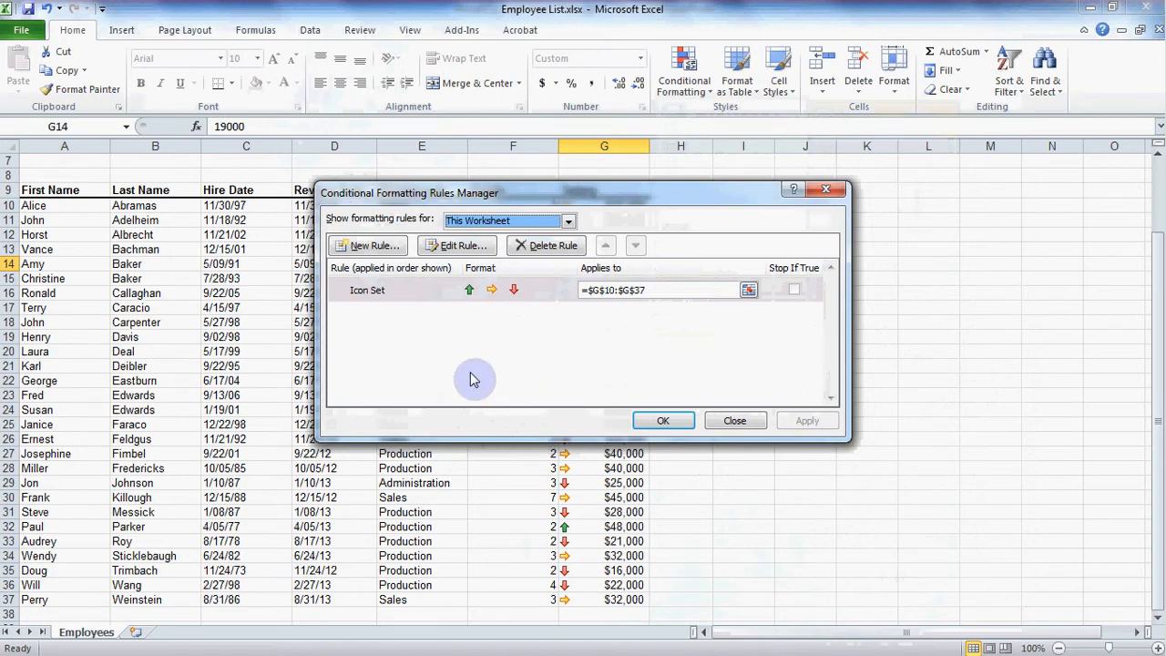
double_click(446, 290)
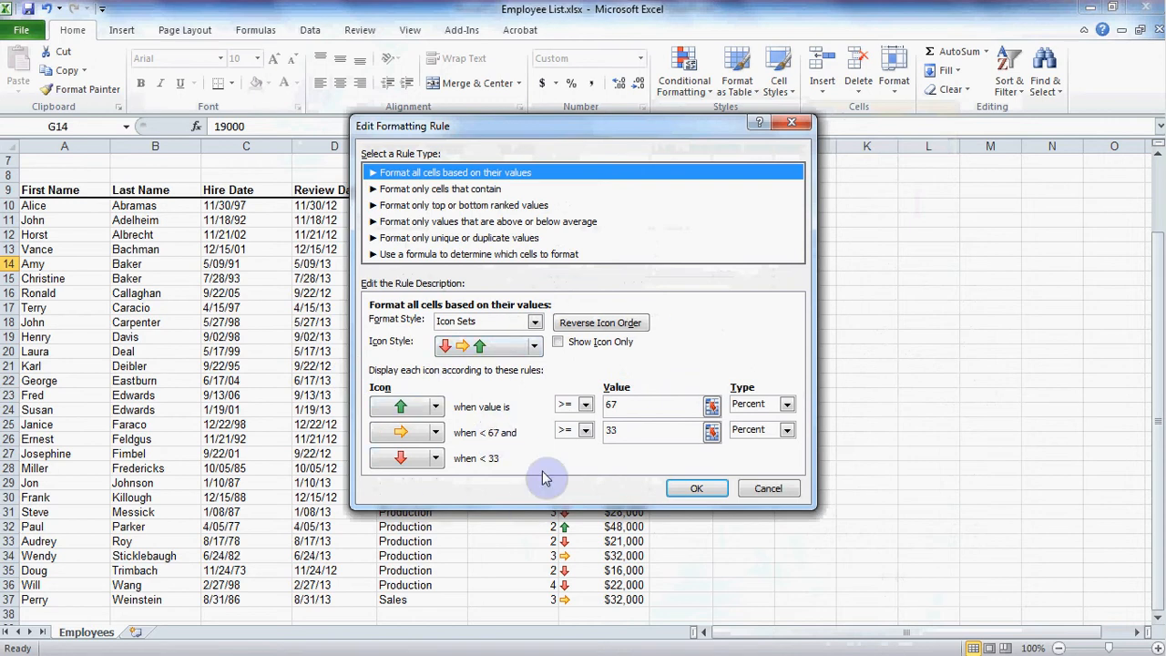
click(696, 489)
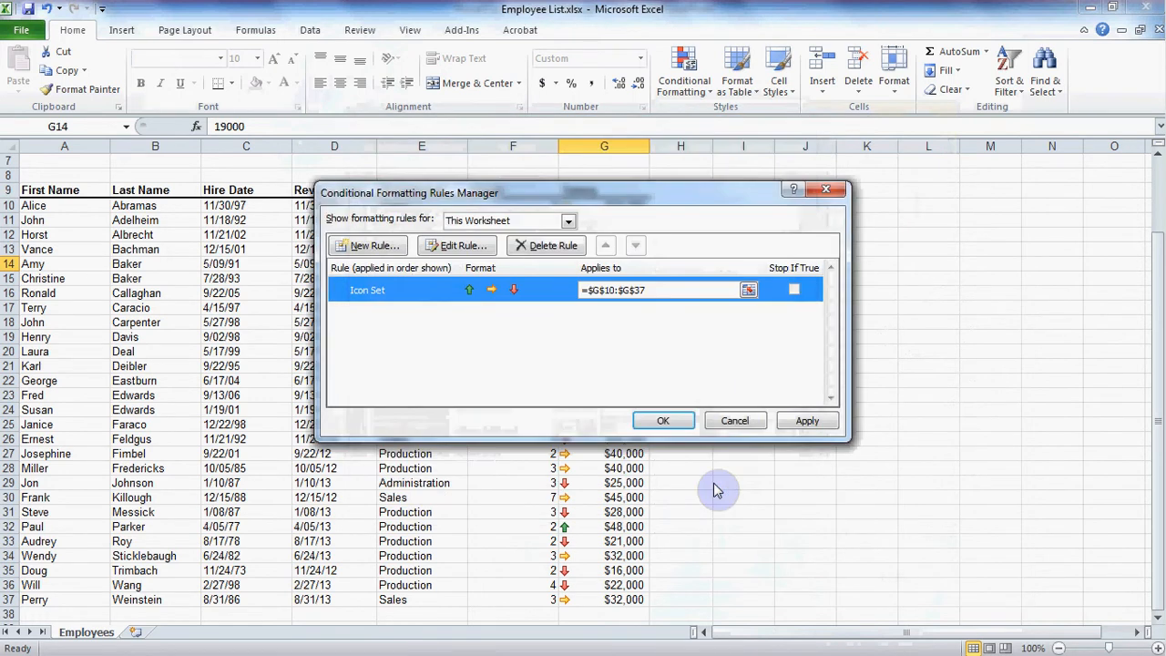
click(671, 419)
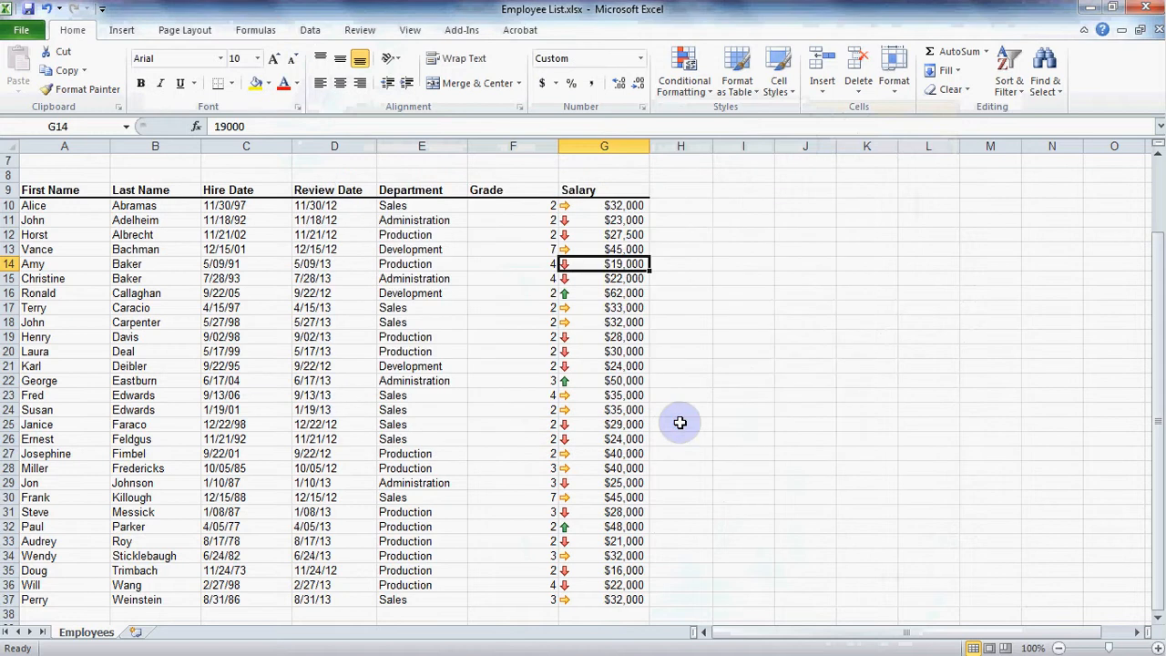